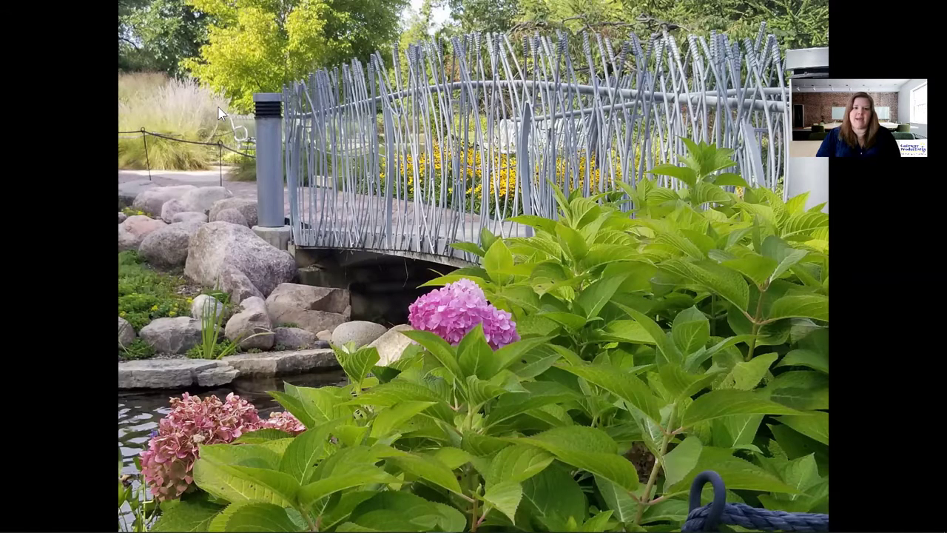
# - Cycle the Alt+Tab switcher forward and backward through the open windows, ending on Gateway Productivity
pyautogui.hotkey('alt', 'Tab')
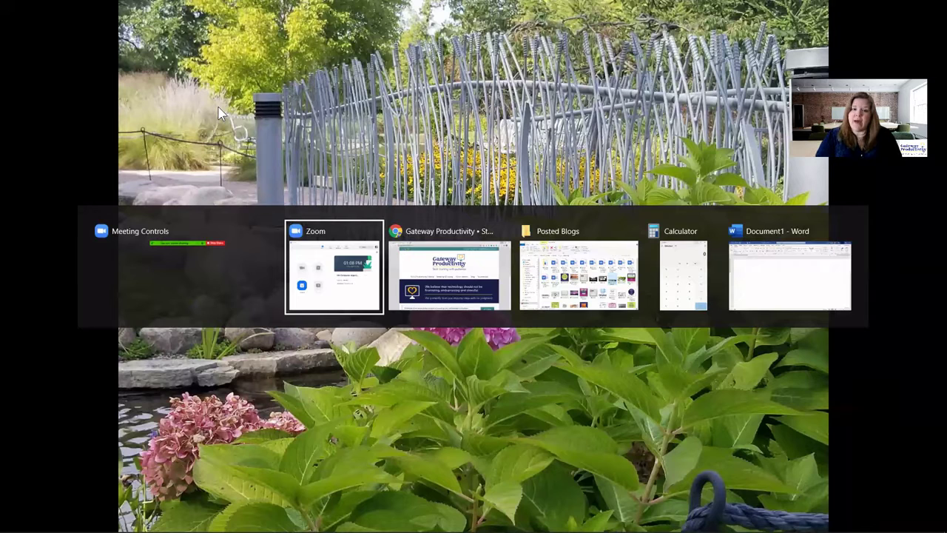
pyautogui.press('Tab')
pyautogui.press('Tab')
pyautogui.press('Tab')
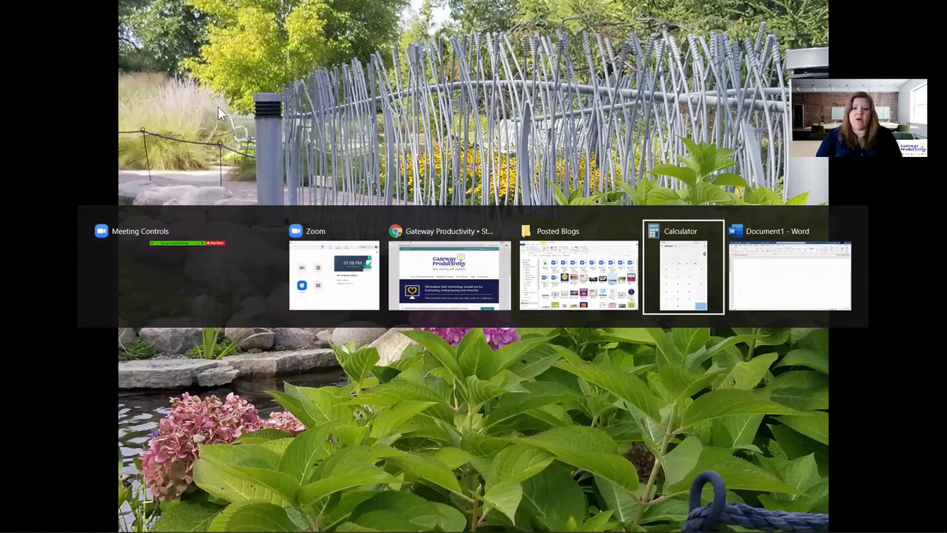
pyautogui.press('Tab')
pyautogui.press('Tab')
pyautogui.press('Tab')
pyautogui.press('Tab')
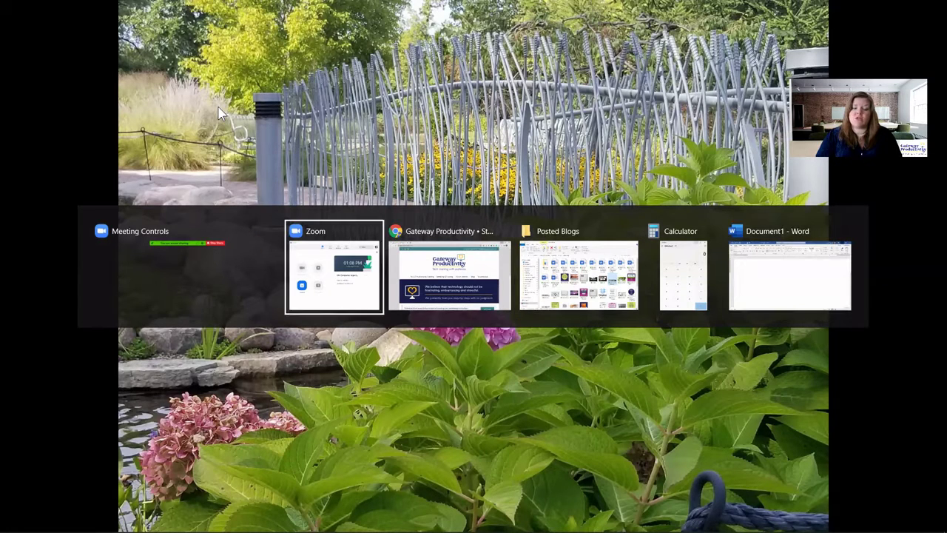
pyautogui.press('Tab')
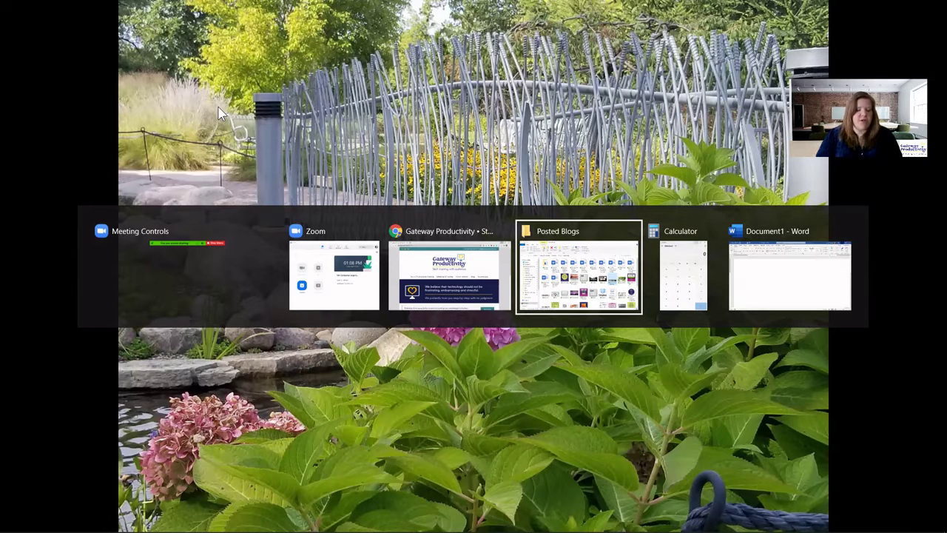
pyautogui.hotkey('alt', 'shift', 'Tab')
pyautogui.hotkey('alt', 'shift', 'Tab')
pyautogui.hotkey('alt', 'shift', 'Tab')
pyautogui.hotkey('alt', 'shift', 'Tab')
pyautogui.hotkey('alt', 'shift', 'Tab')
pyautogui.hotkey('alt', 'shift', 'Tab')
pyautogui.hotkey('alt', 'shift', 'Tab')
pyautogui.hotkey('alt', 'shift', 'Tab')
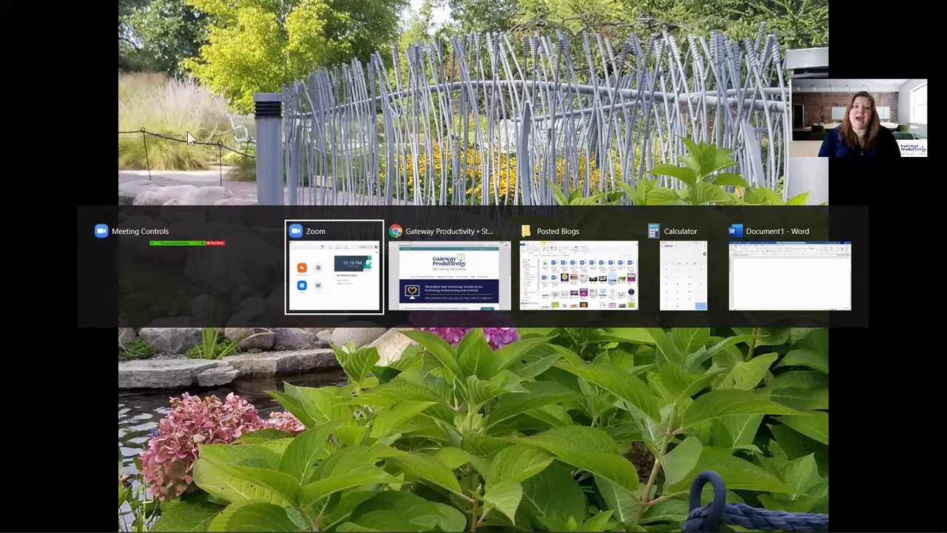
pyautogui.hotkey('alt', 'Tab')
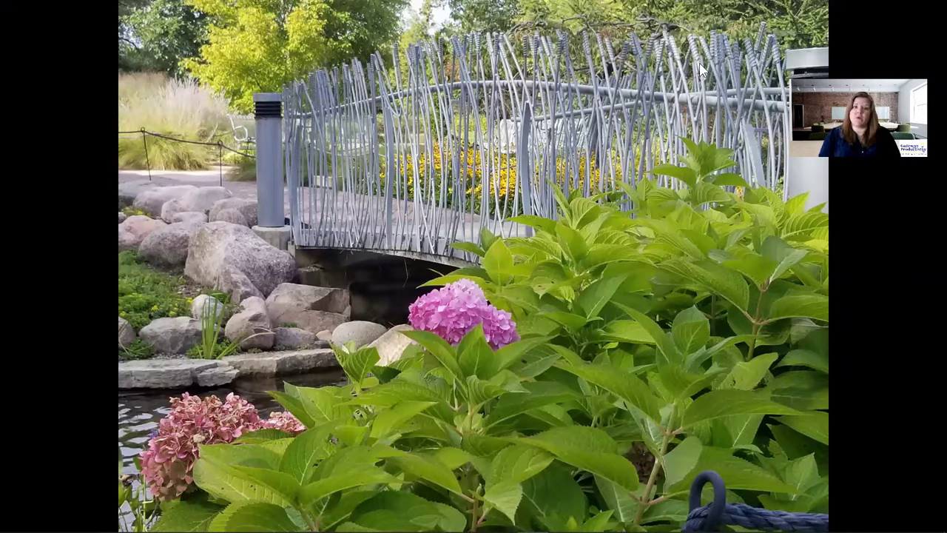
# - Bring Chrome forward and cycle its tabs with Ctrl+Tab and Ctrl+Shift+Tab, ending on NAPO
pyautogui.moveTo(440, 520)
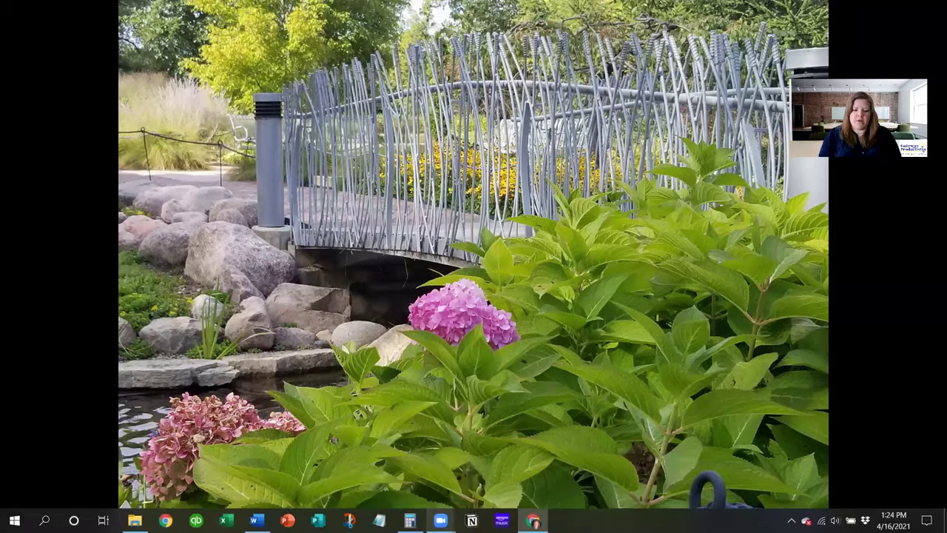
pyautogui.click(532, 520)
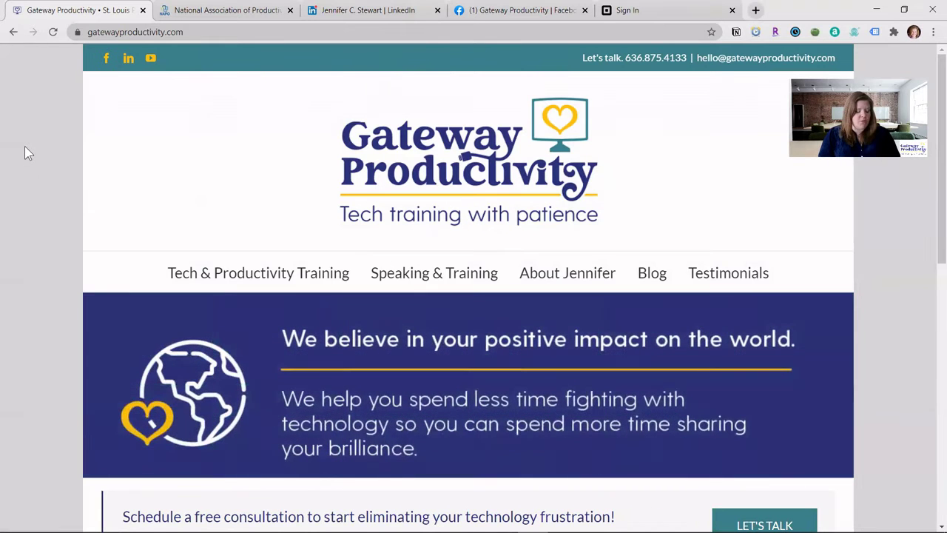
pyautogui.hotkey('ctrl', 'Tab')
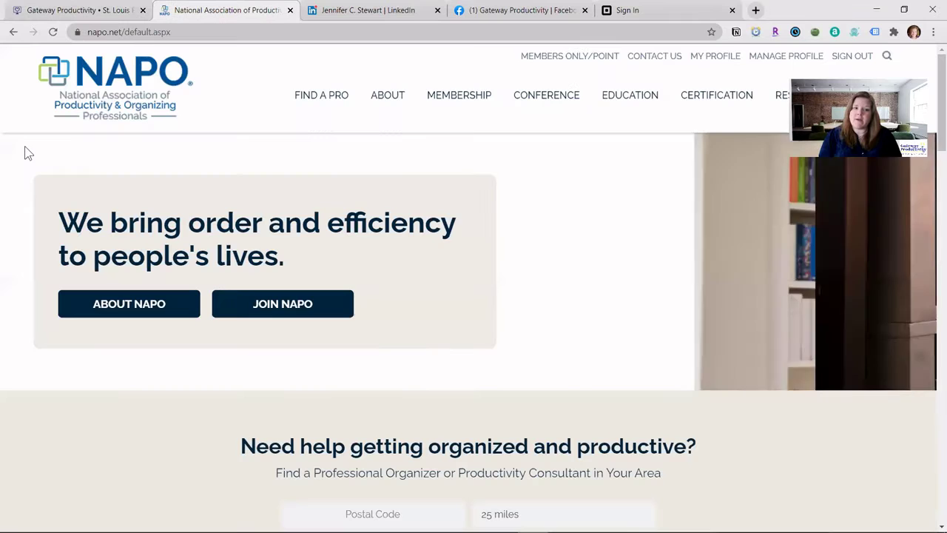
pyautogui.hotkey('ctrl', 'Tab')
pyautogui.hotkey('ctrl', 'Tab')
pyautogui.hotkey('ctrl', 'Tab')
pyautogui.hotkey('ctrl', 'Tab')
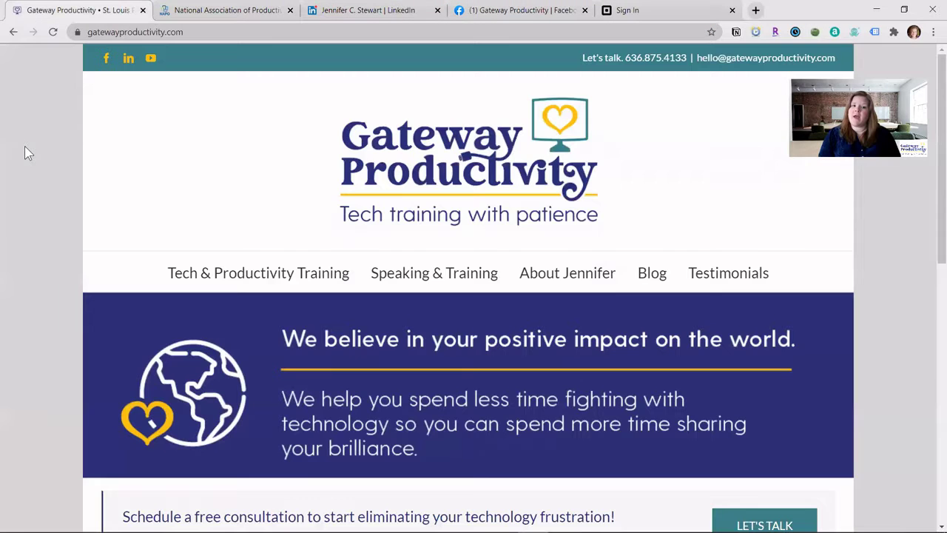
pyautogui.hotkey('ctrl', 'Tab')
pyautogui.hotkey('ctrl', 'Tab')
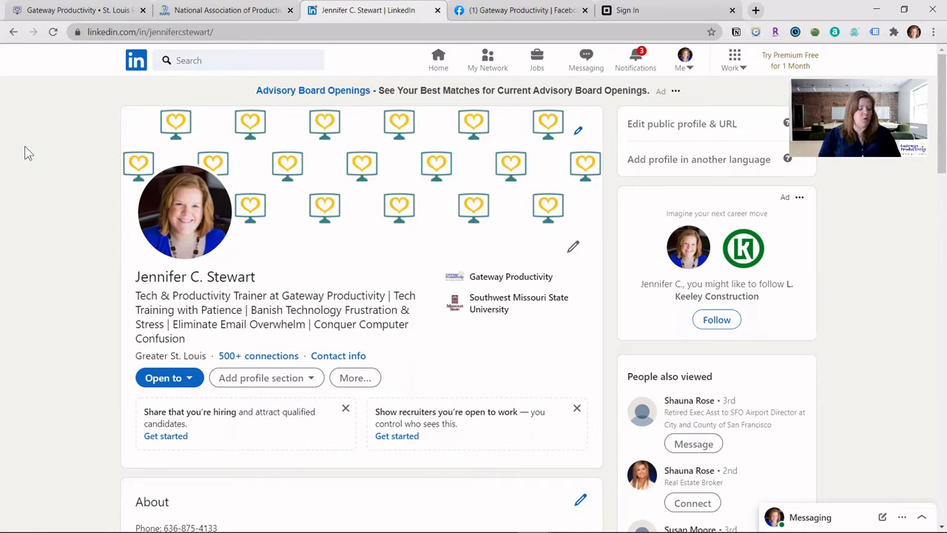
pyautogui.hotkey('ctrl', 'shift', 'Tab')
pyautogui.hotkey('ctrl', 'shift', 'Tab')
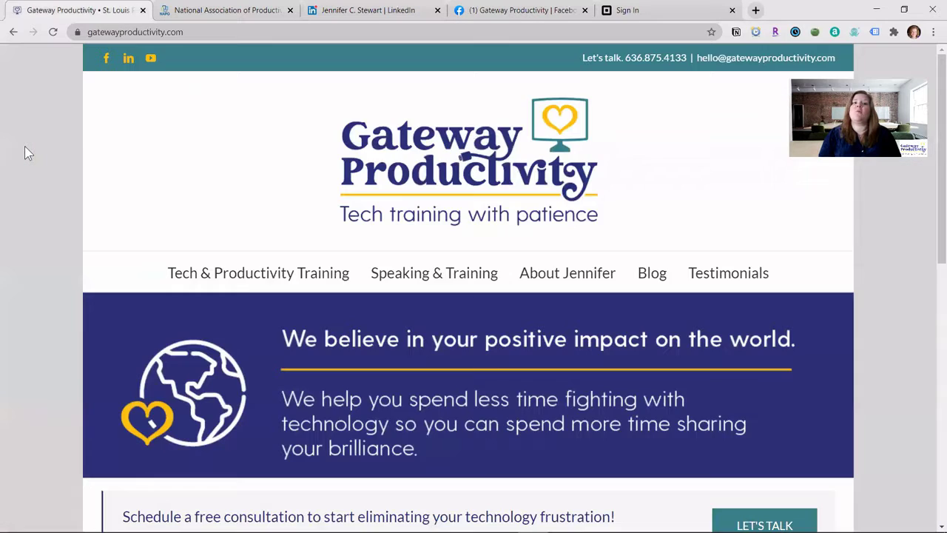
pyautogui.hotkey('ctrl', 'shift', 'Tab')
pyautogui.hotkey('ctrl', 'shift', 'Tab')
pyautogui.hotkey('ctrl', 'shift', 'Tab')
pyautogui.hotkey('ctrl', 'shift', 'Tab')
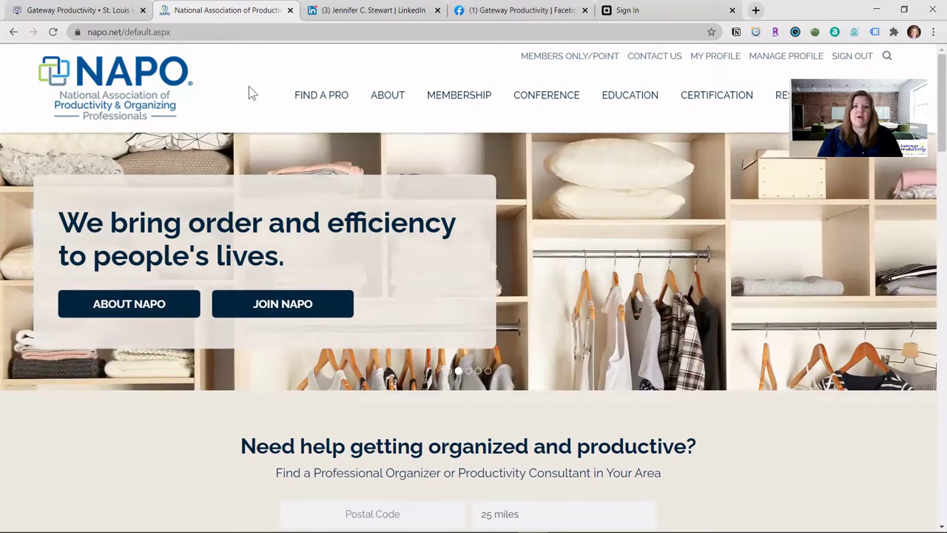
# - Jump to the last tab with Ctrl+5, then Ctrl+1 to Gateway Productivity, then Ctrl+Tab to Sign In
pyautogui.hotkey('ctrl', '5')
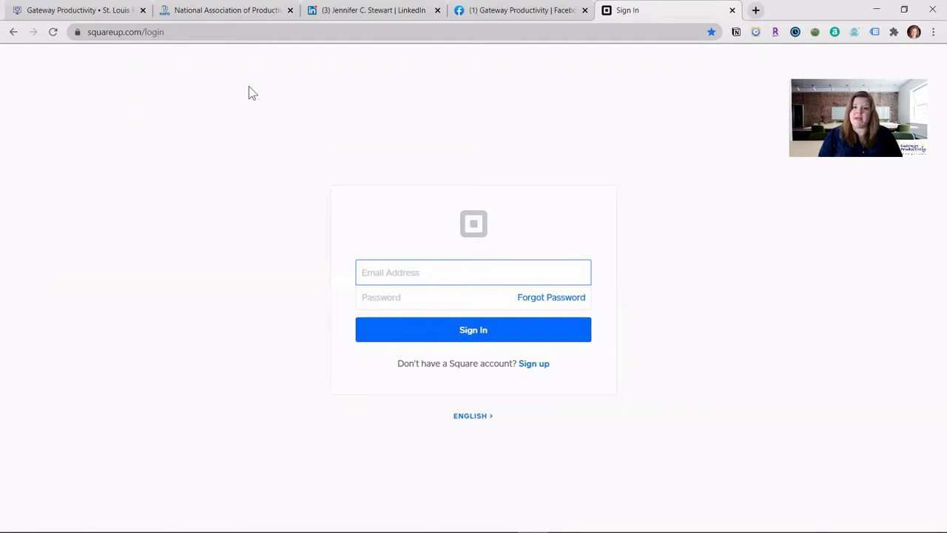
pyautogui.hotkey('ctrl', '1')
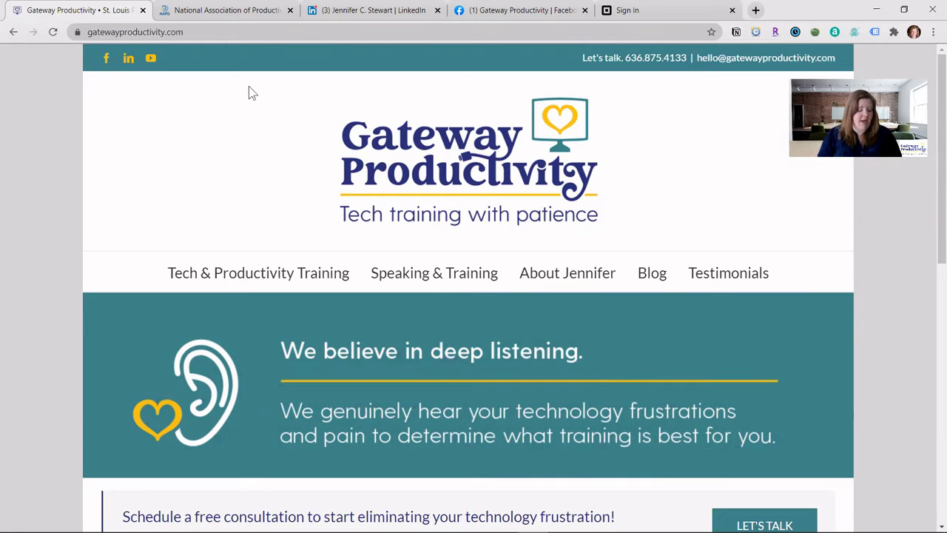
pyautogui.hotkey('ctrl', 'Tab')
pyautogui.hotkey('ctrl', 'Tab')
pyautogui.hotkey('ctrl', 'Tab')
pyautogui.hotkey('ctrl', 'Tab')
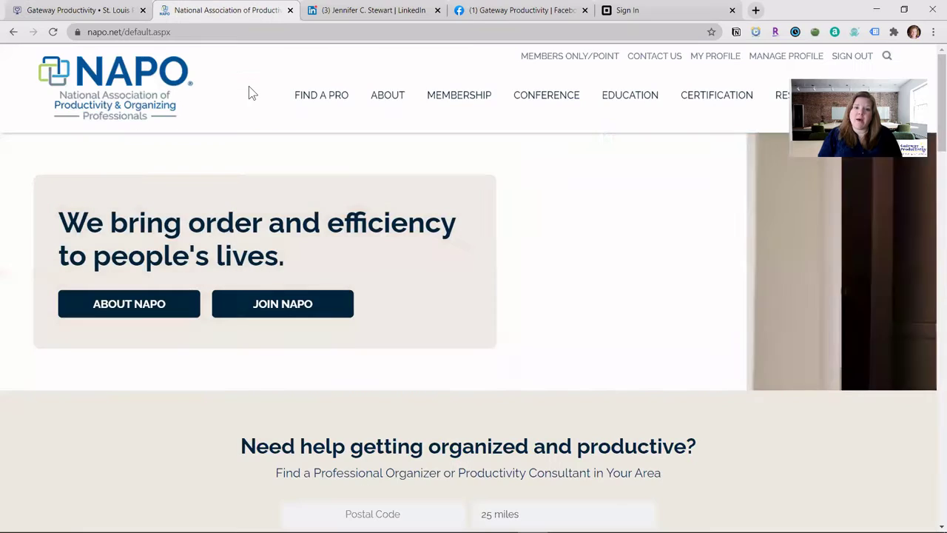
pyautogui.hotkey('ctrl', 'Tab')
pyautogui.hotkey('ctrl', 'Tab')
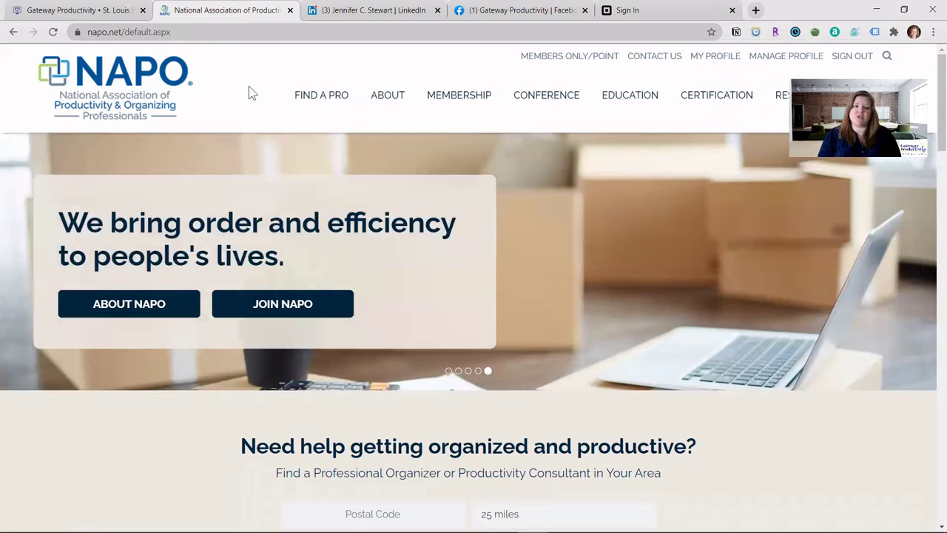
pyautogui.hotkey('ctrl', 'Tab')
pyautogui.hotkey('ctrl', 'Tab')
pyautogui.hotkey('ctrl', 'Tab')
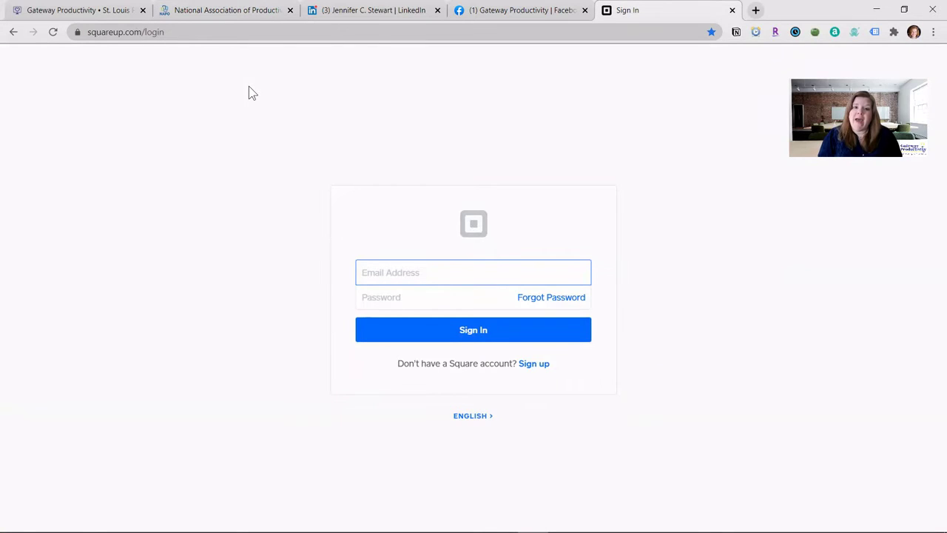